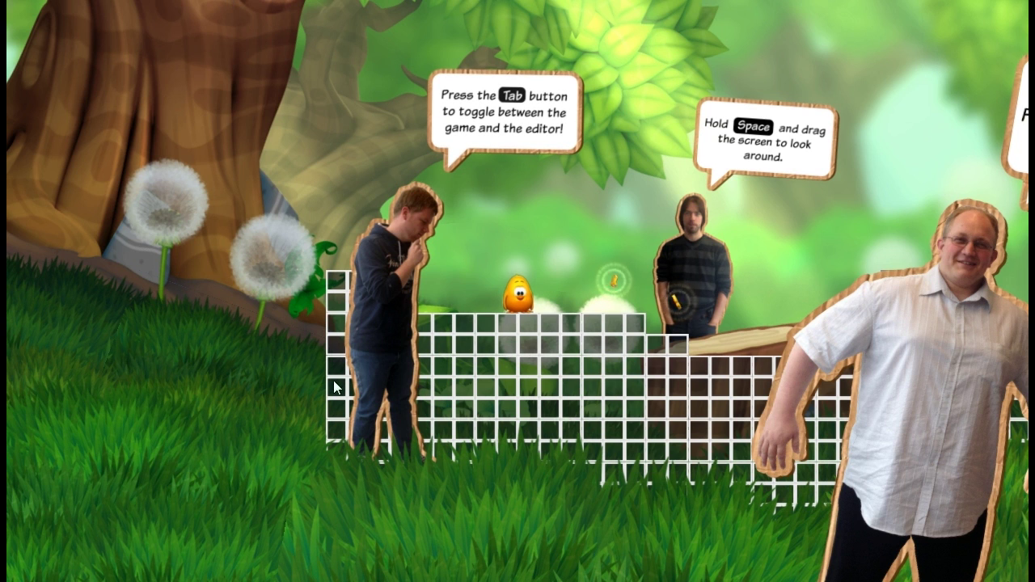
Step: Switch into the editor, back to the game, then into the editor again, showing your_level
key(Tab)
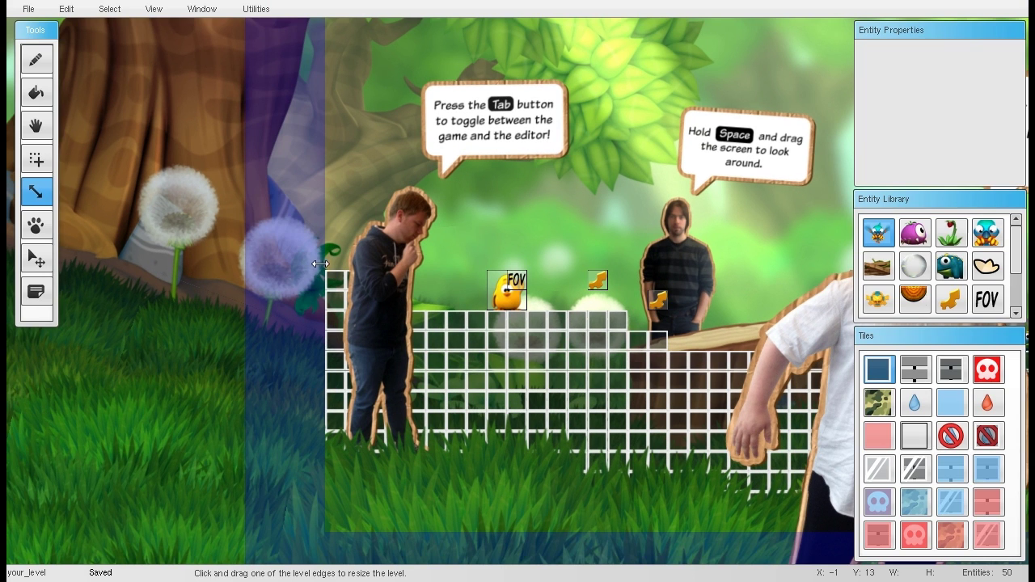
key(Tab)
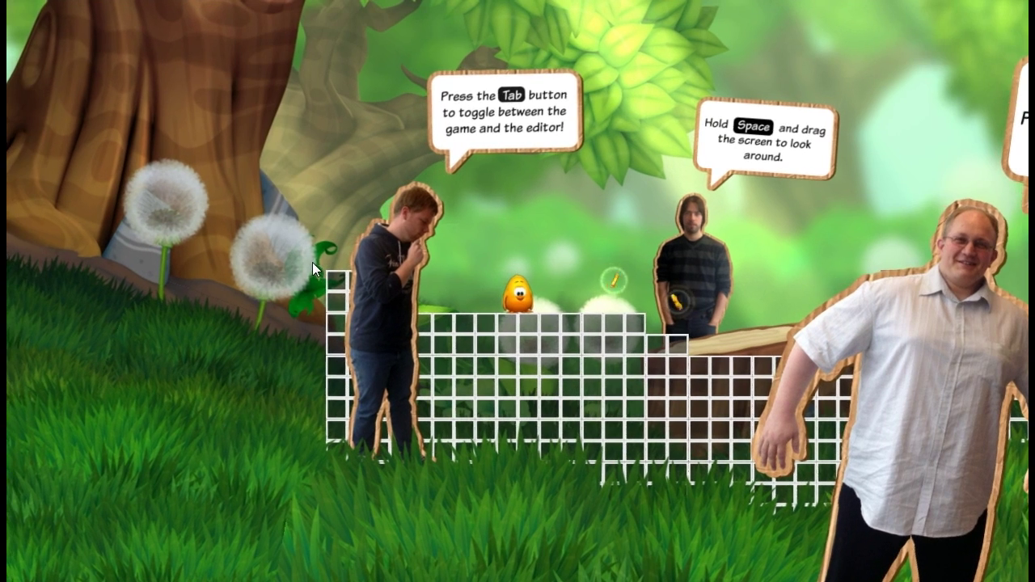
key(Tab)
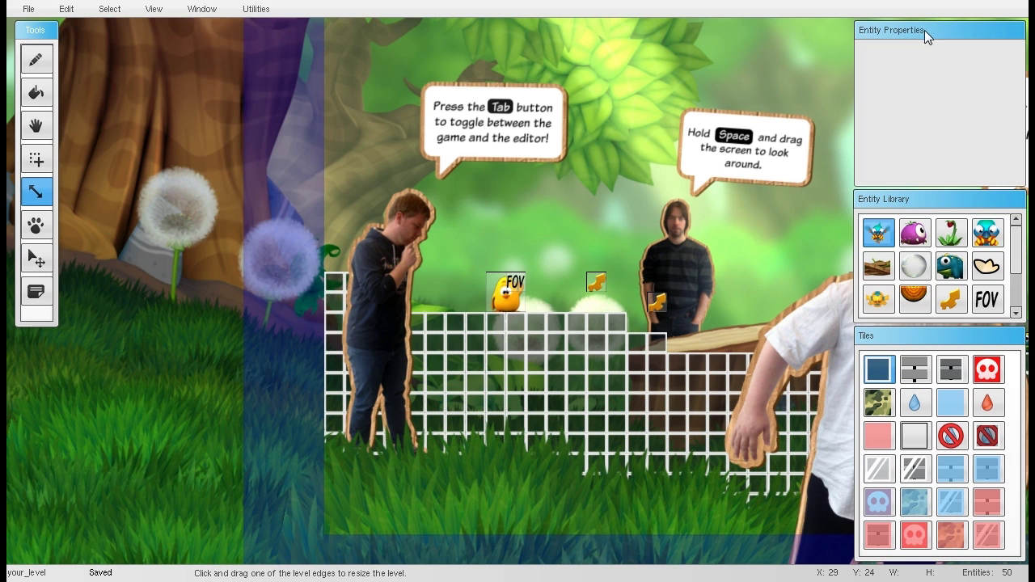
Step: With the Entity Move tool, view the properties of Toki Tori and then the platform collectible
click(36, 257)
click(499, 303)
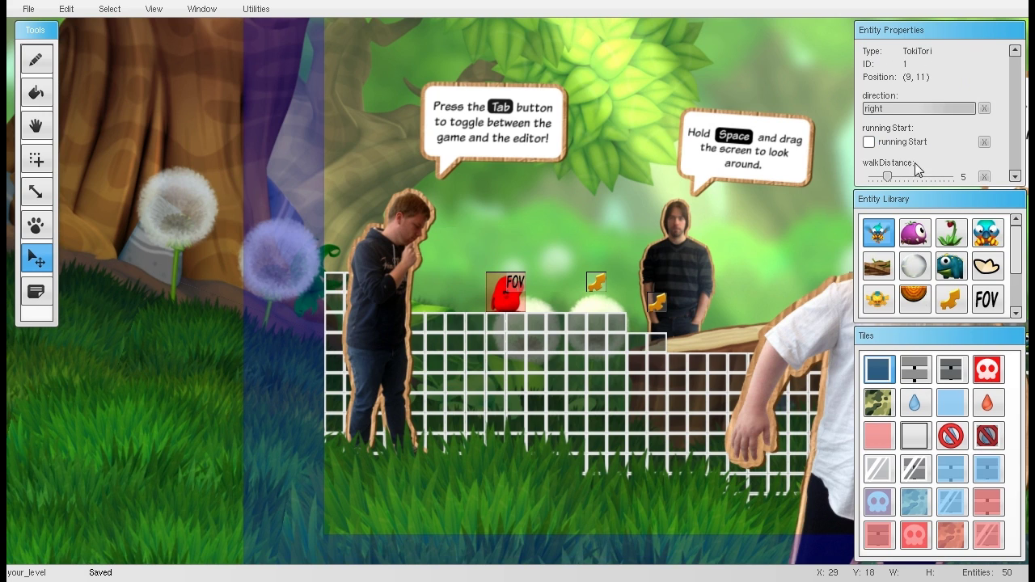
click(596, 281)
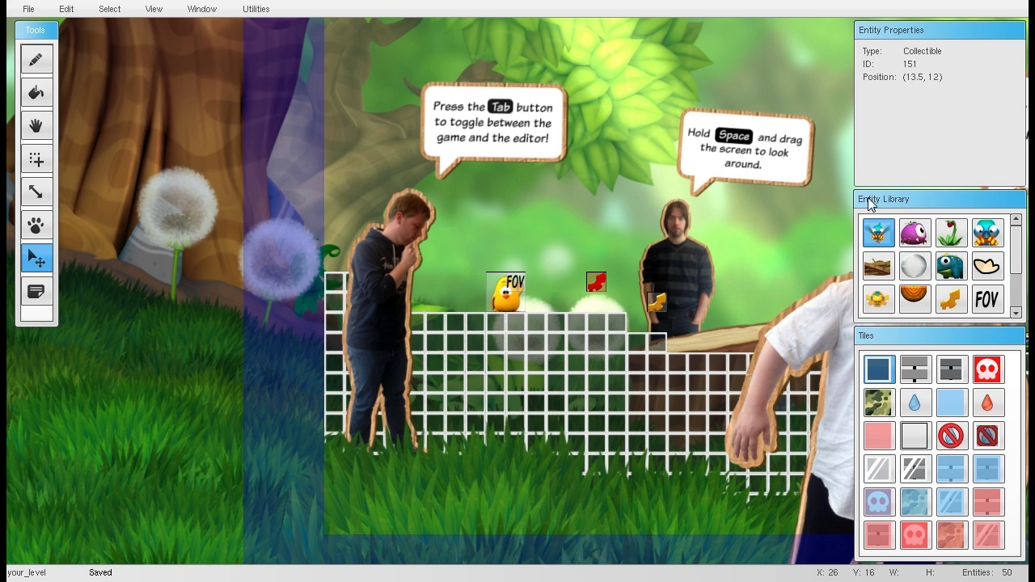
mouse_move(1017, 251)
mouse_down()
mouse_move(1017, 277)
mouse_move(1017, 248)
mouse_up()
Step: Paint a test tile column up from the platform, play-test it, then erase it
click(35, 59)
drag(561, 305, 561, 207)
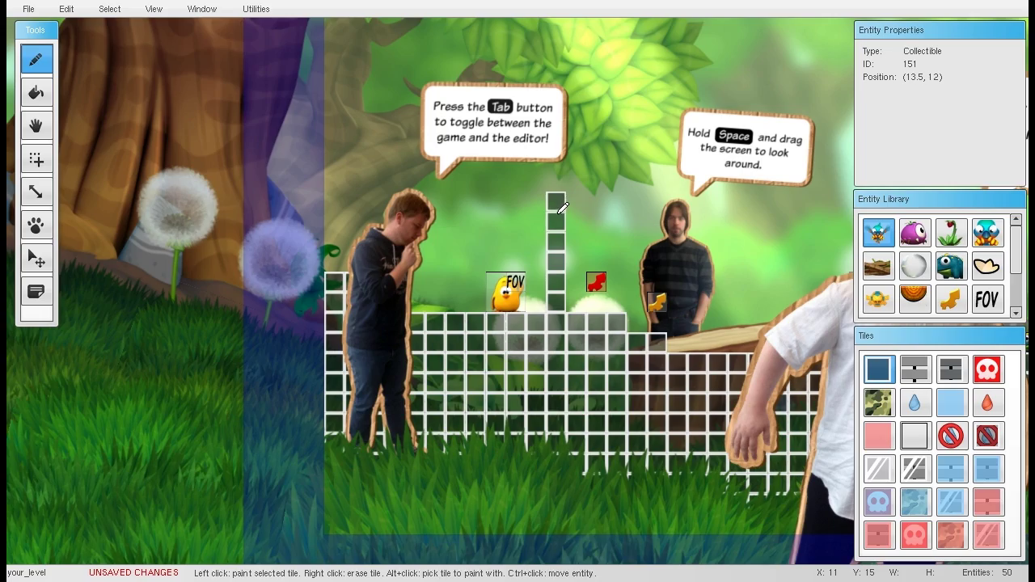
key(Tab)
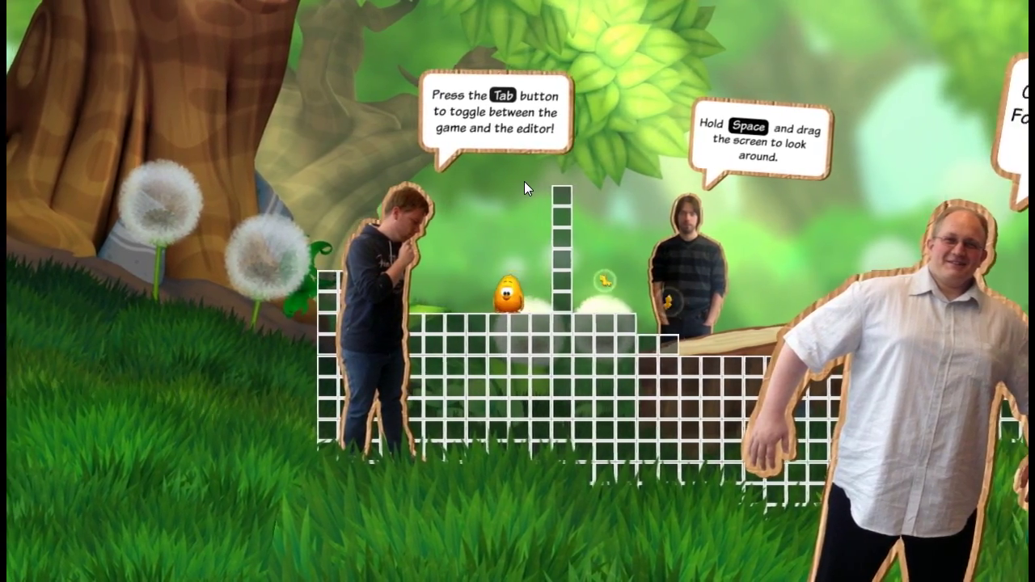
key(Tab)
mouse_move(570, 190)
mouse_down()
mouse_move(569, 275)
mouse_move(575, 264)
mouse_up()
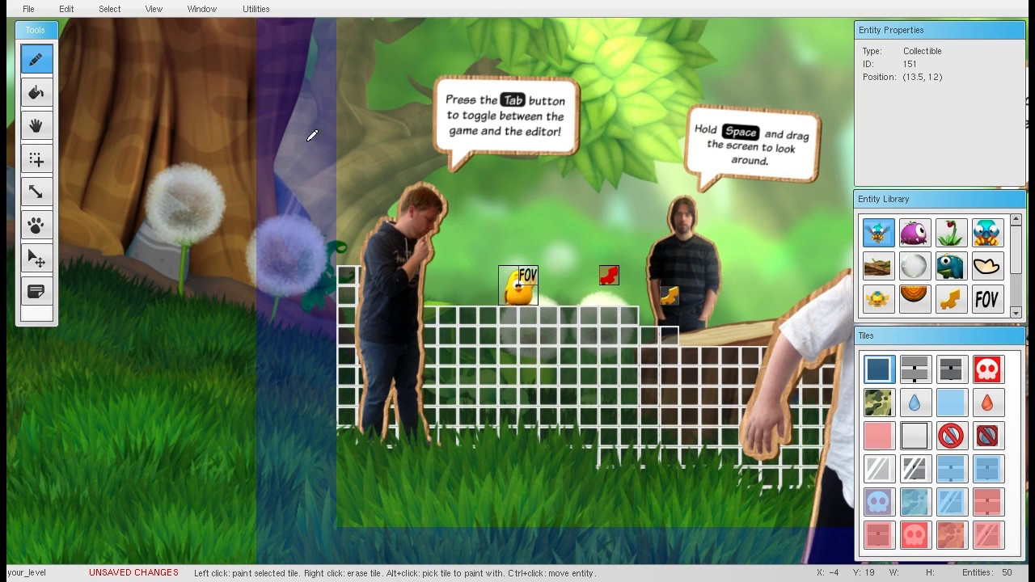
Step: Paint a tall column of grey tiles beside Toki Tori and play-test it
click(914, 369)
mouse_move(573, 291)
mouse_down()
mouse_move(559, 291)
mouse_move(557, 188)
mouse_move(566, 194)
mouse_move(570, 281)
mouse_move(590, 263)
mouse_up()
key(Tab)
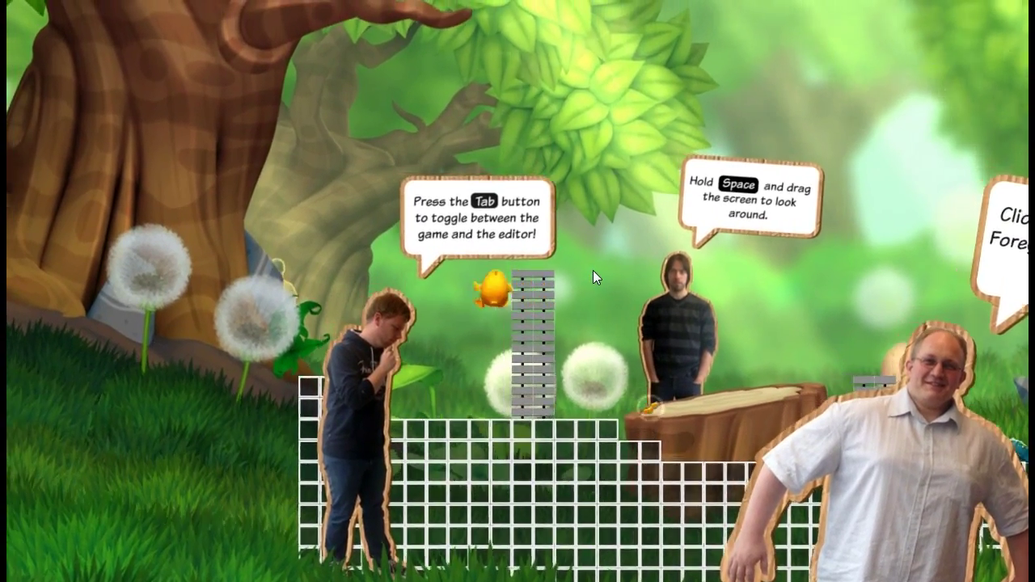
key(Tab)
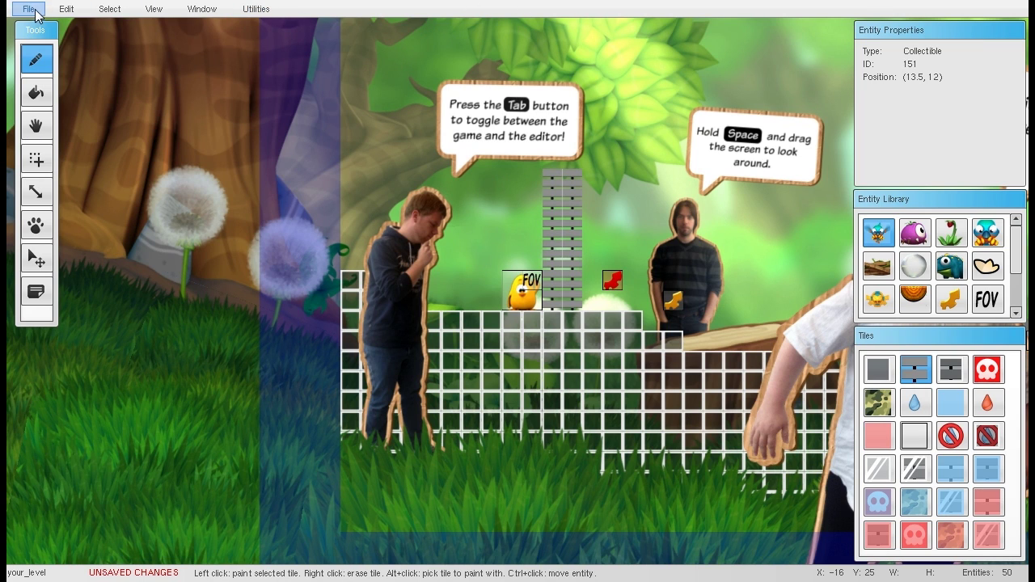
Step: Toggle the Shoebox Background layer off and back on from the View menu
click(109, 9)
mouse_move(50, 15)
mouse_move(154, 9)
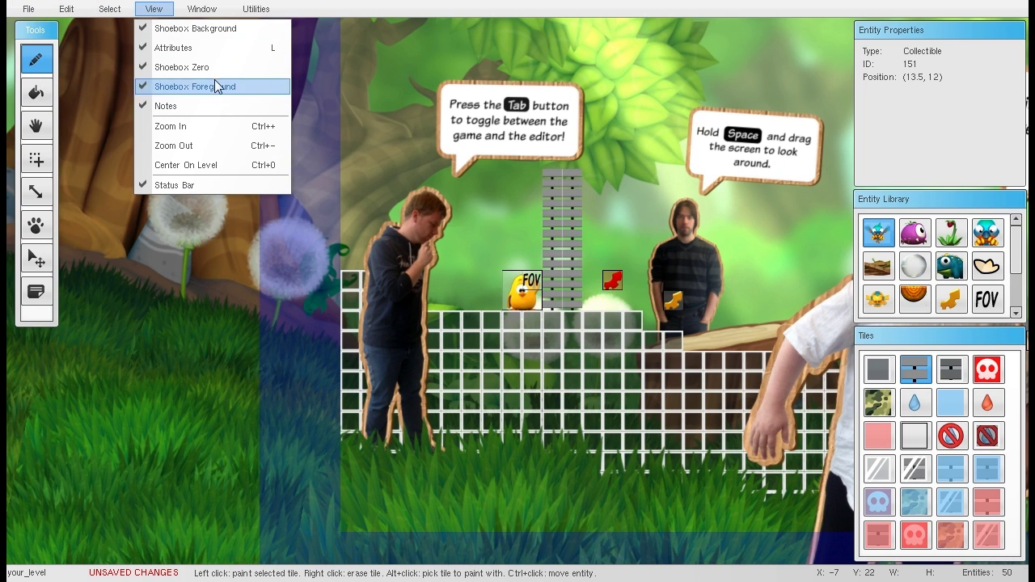
click(189, 30)
click(153, 9)
click(161, 28)
Step: Toggle Attributes off and on, then hide the Shoebox Foreground layer
click(160, 13)
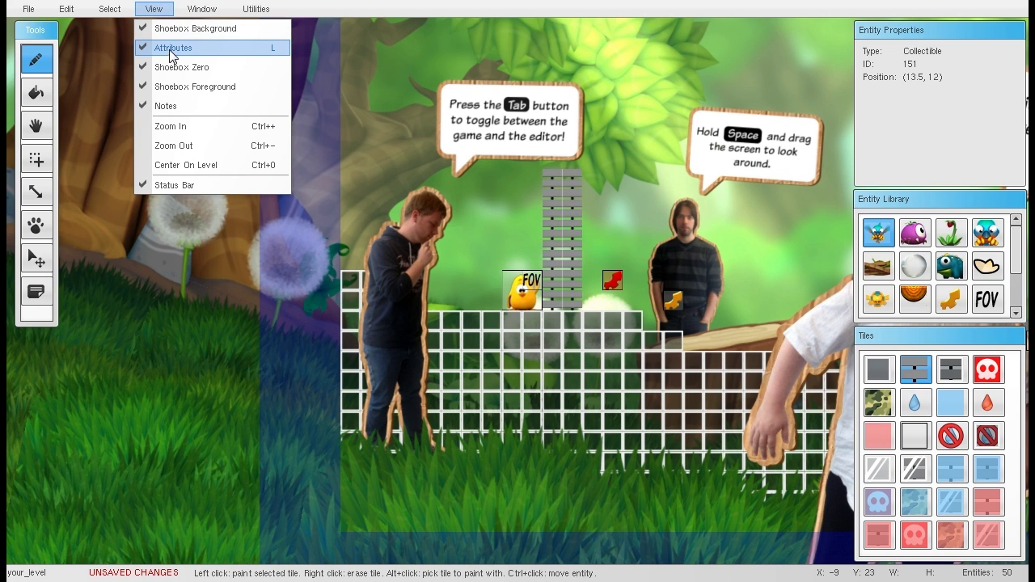
click(171, 48)
click(154, 9)
click(171, 49)
click(154, 8)
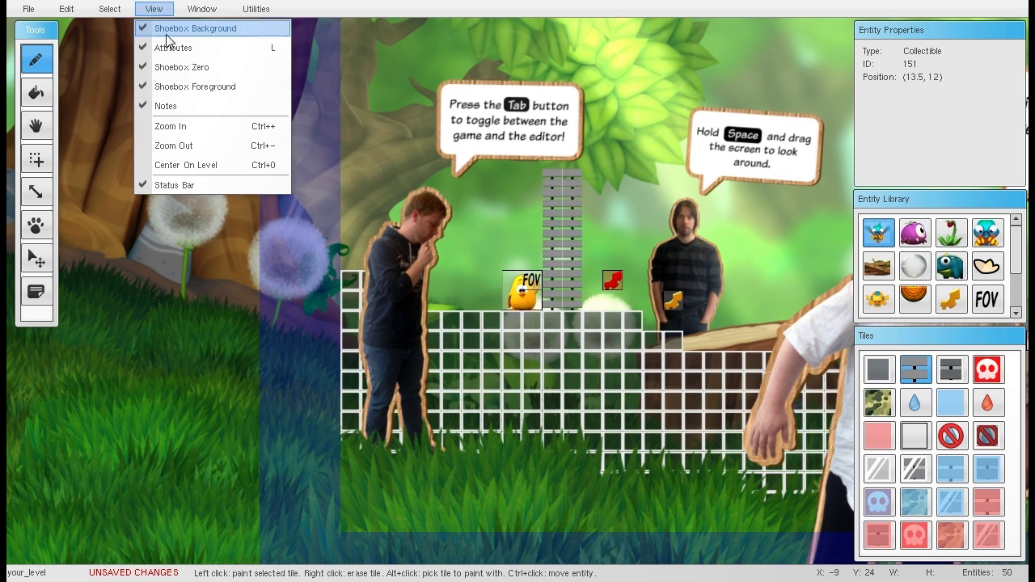
click(186, 87)
Step: Zoom in on the level, then zoom back out to see more of it
click(155, 9)
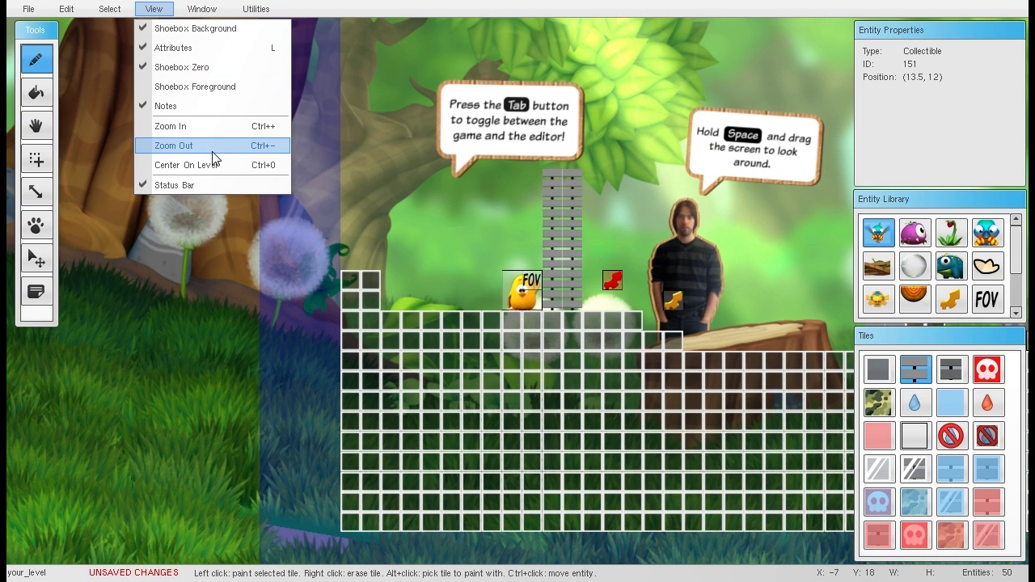
click(204, 131)
click(155, 11)
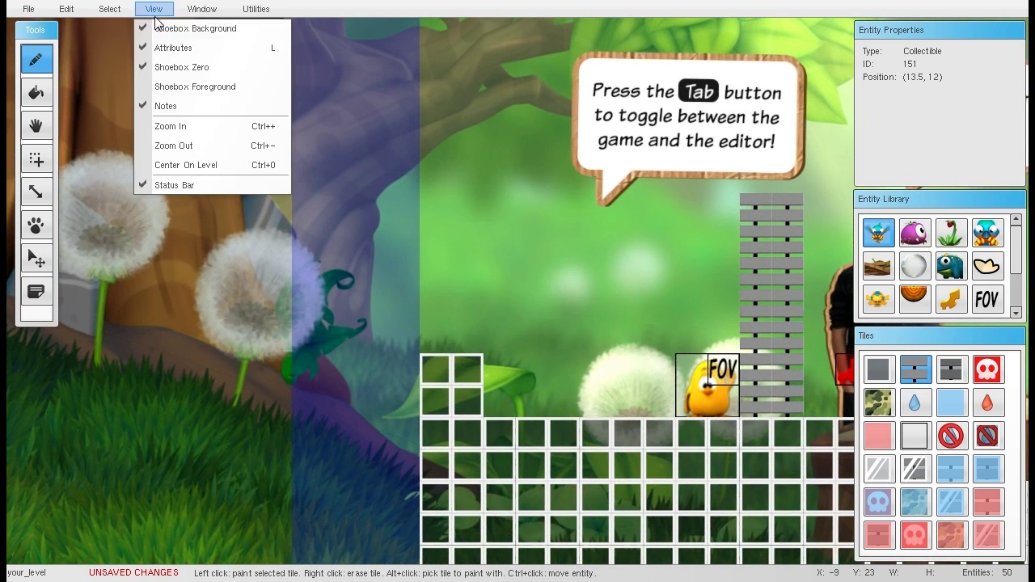
click(176, 146)
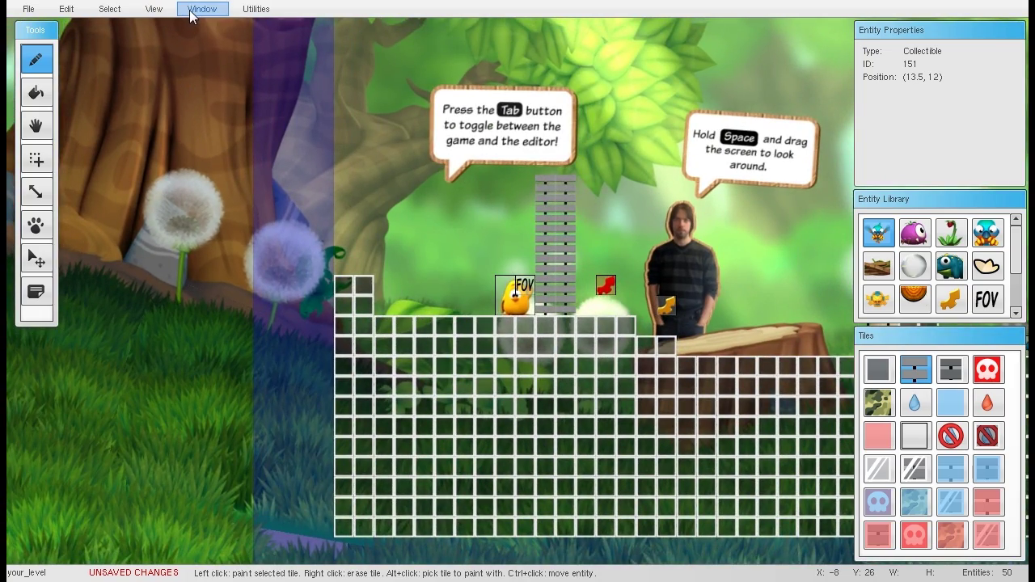
key(ctrl+minus)
key(ctrl+plus)
key(ctrl+minus)
key(ctrl+plus)
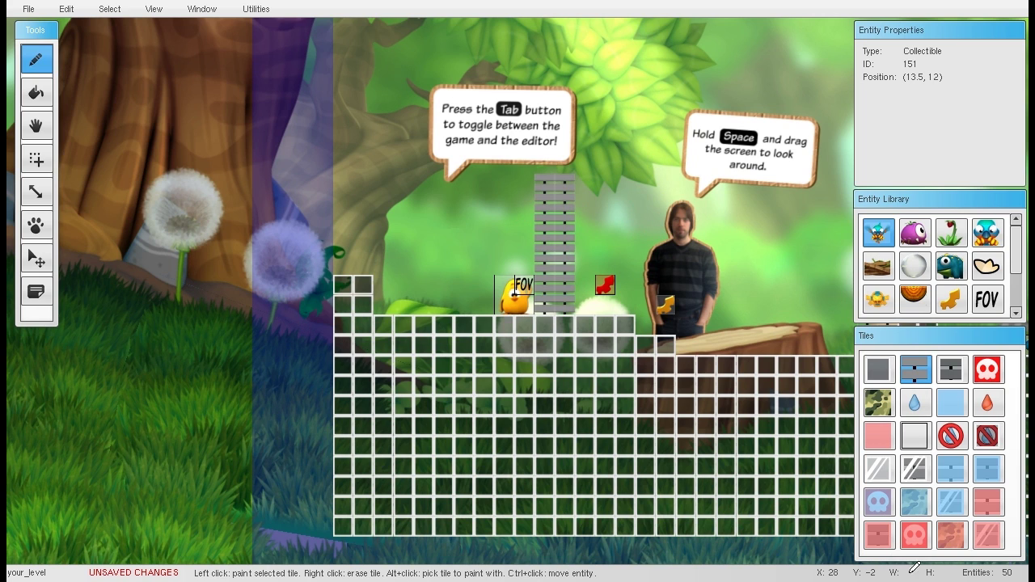
click(35, 159)
drag(355, 96, 524, 225)
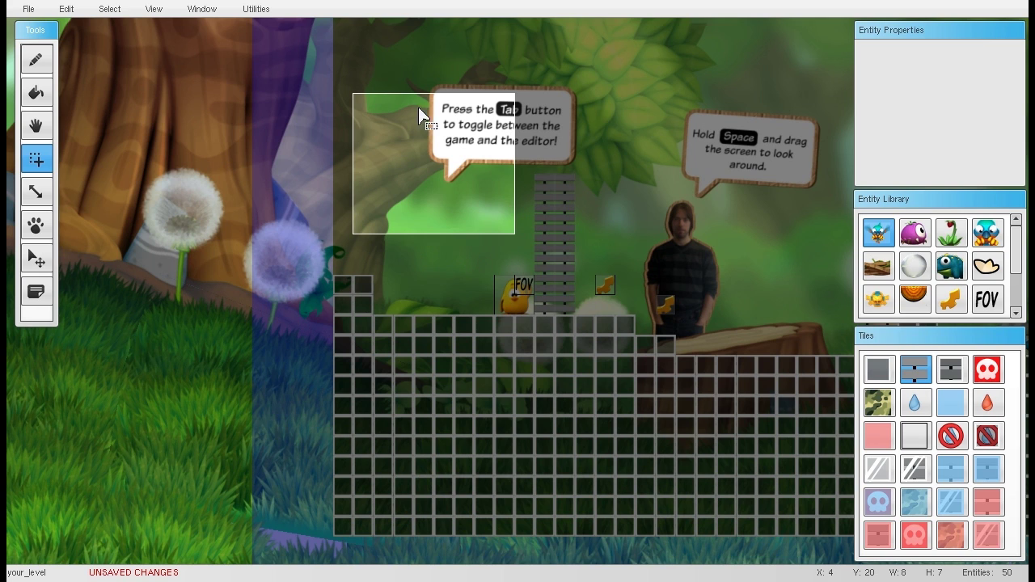
click(453, 68)
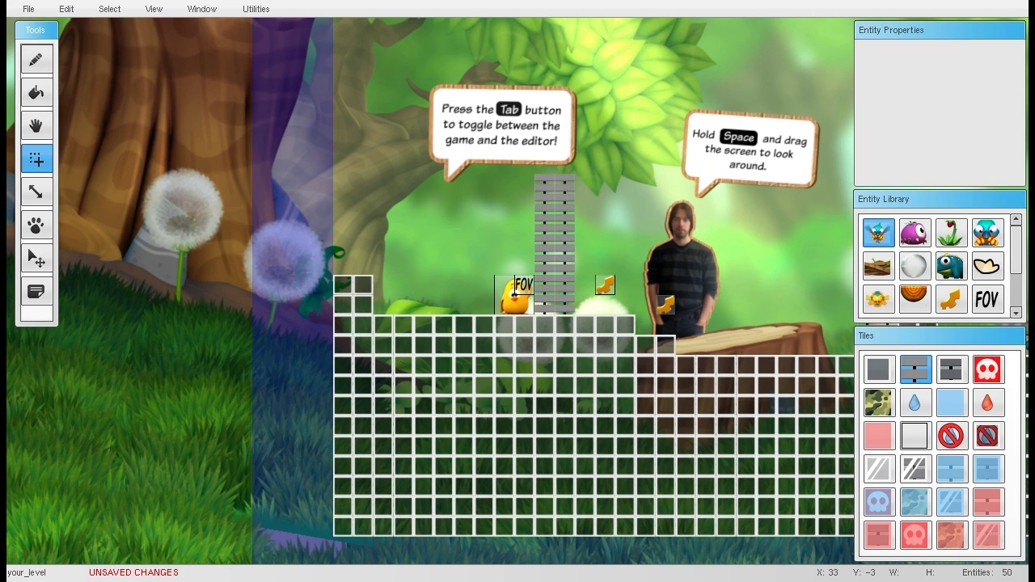
key(Tab)
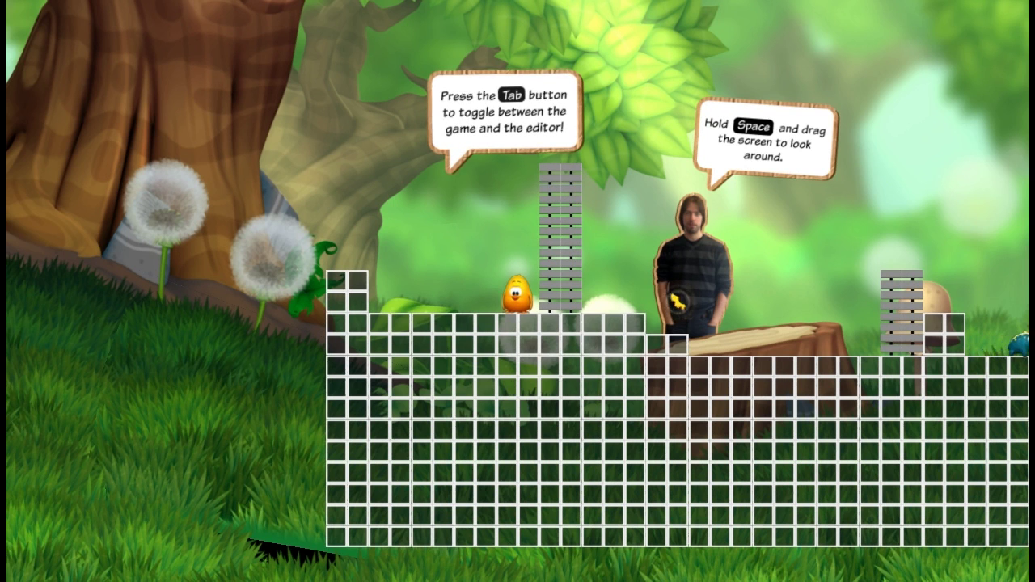
key(Tab)
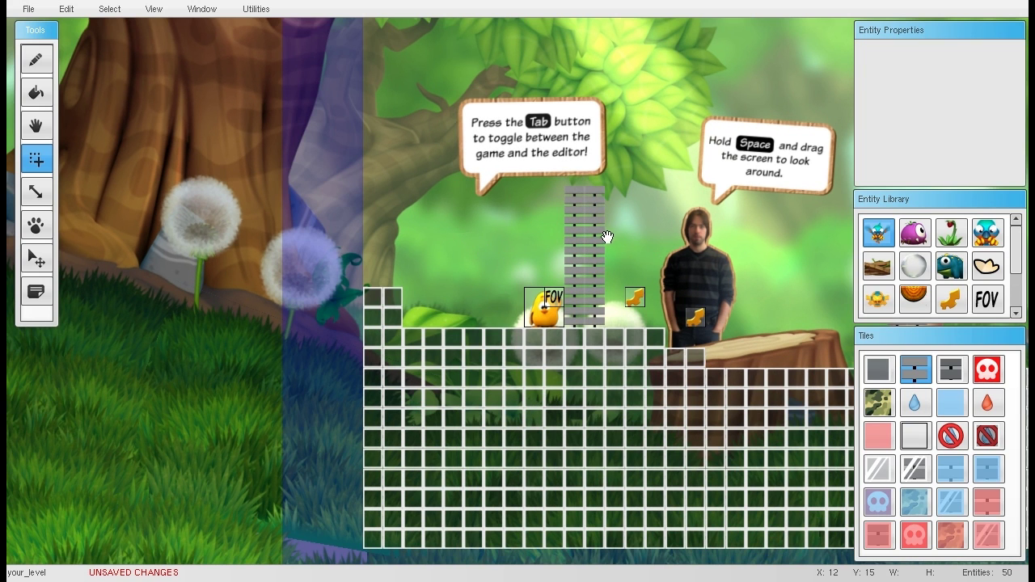
drag(694, 238, 363, 270)
drag(485, 223, 353, 207)
drag(547, 203, 369, 302)
drag(446, 199, 769, 169)
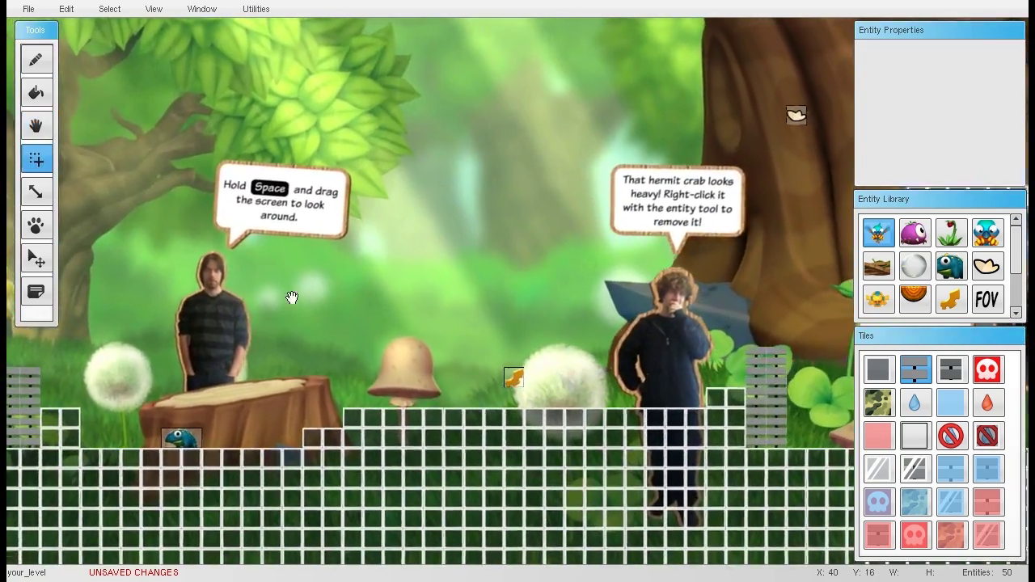
drag(302, 291, 499, 249)
drag(211, 312, 442, 341)
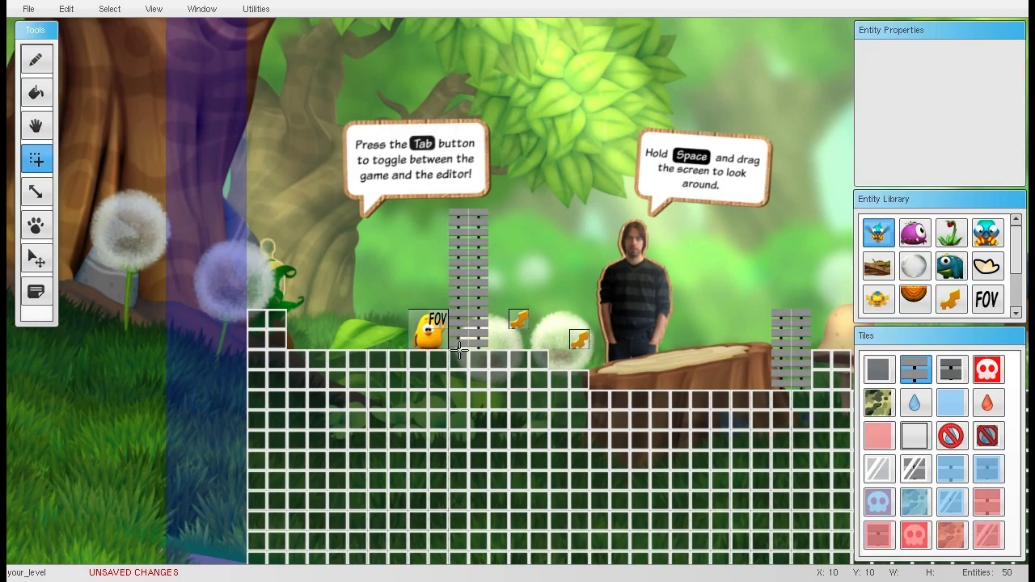
Step: Play-test by walking Toki Tori right onto the tree stump and back, then exit to the editor
key(Tab)
key(Right)
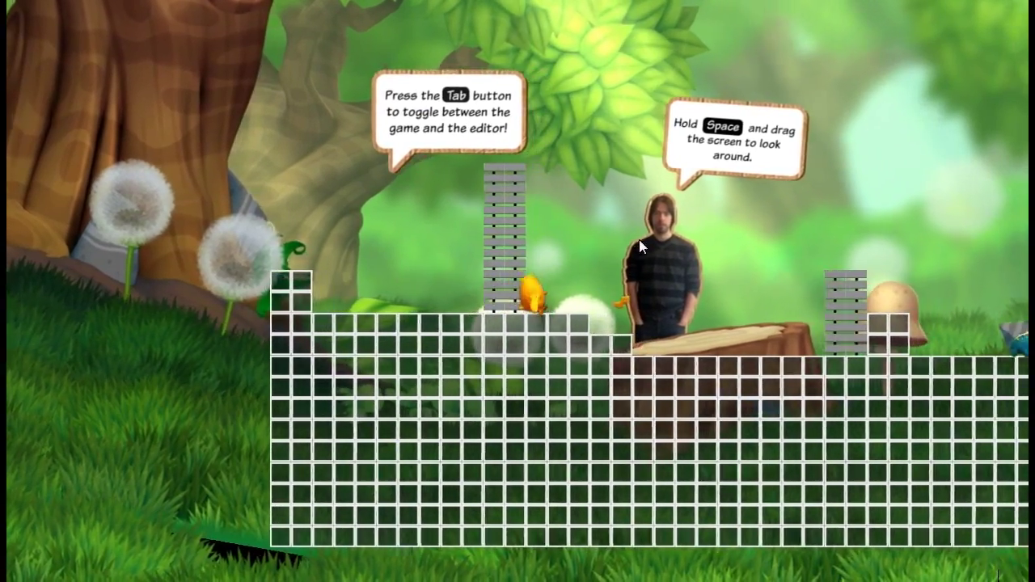
key(Right)
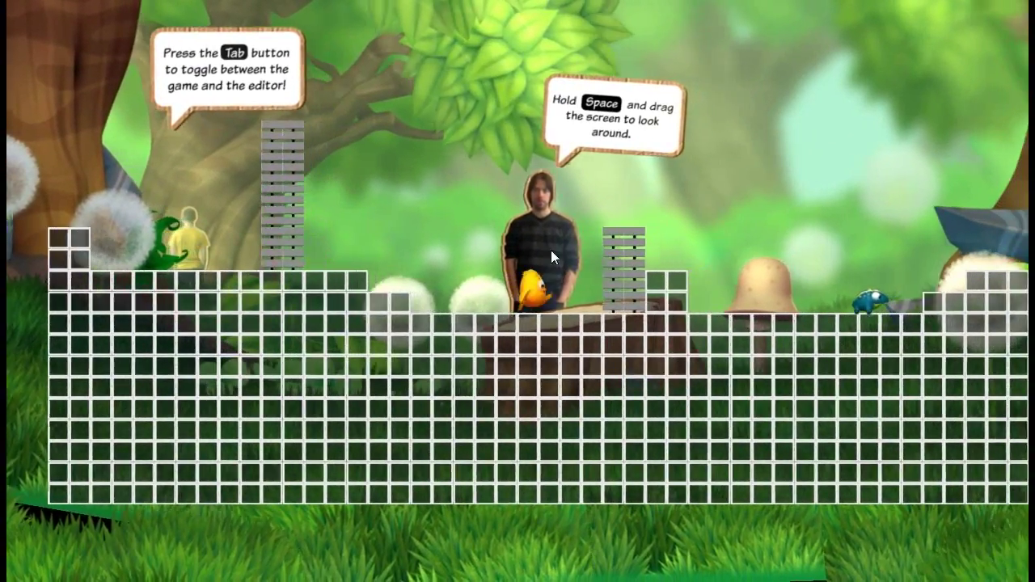
key(Right)
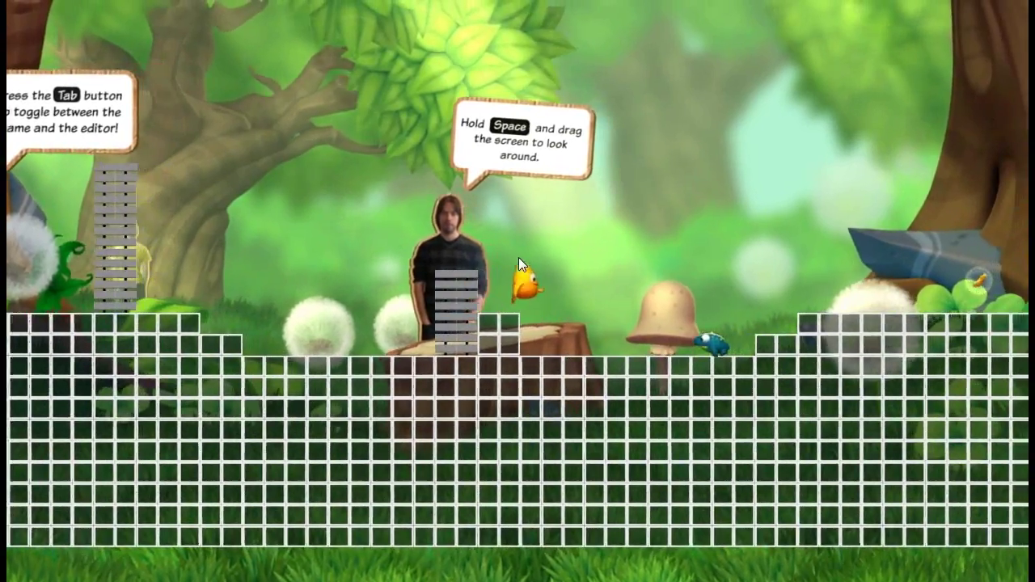
key(Right)
key(Left)
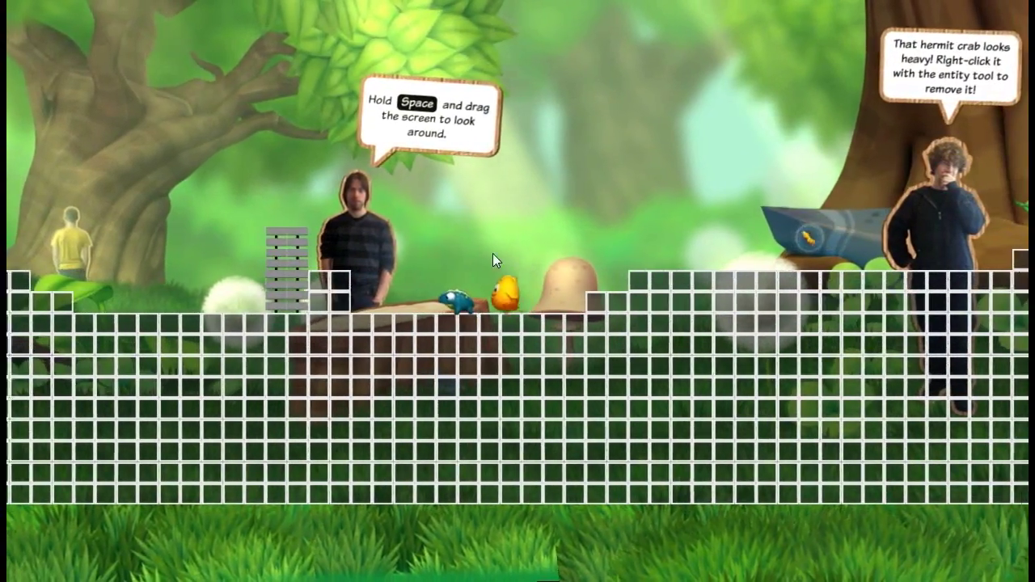
key(Escape)
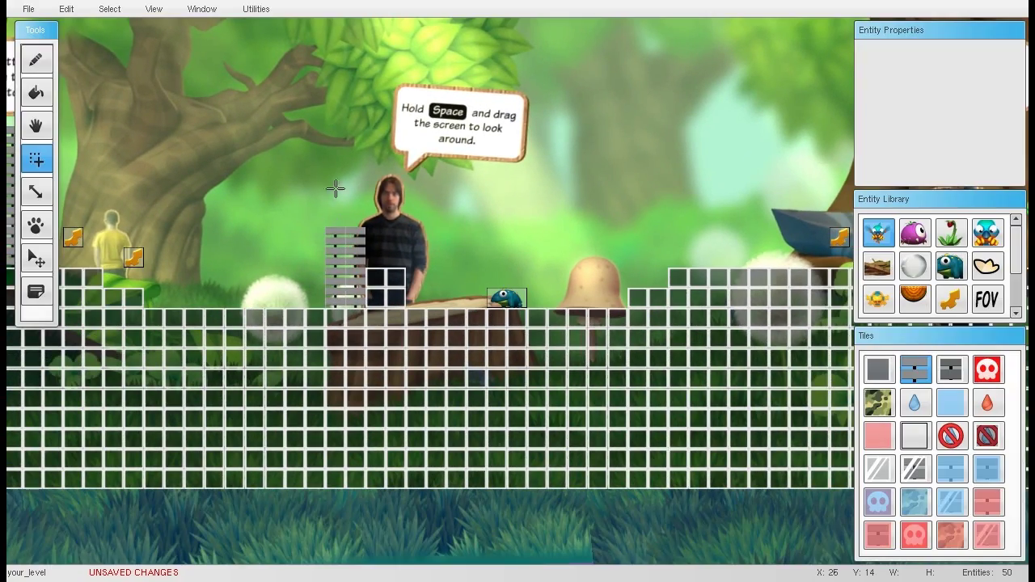
click(110, 9)
mouse_move(153, 9)
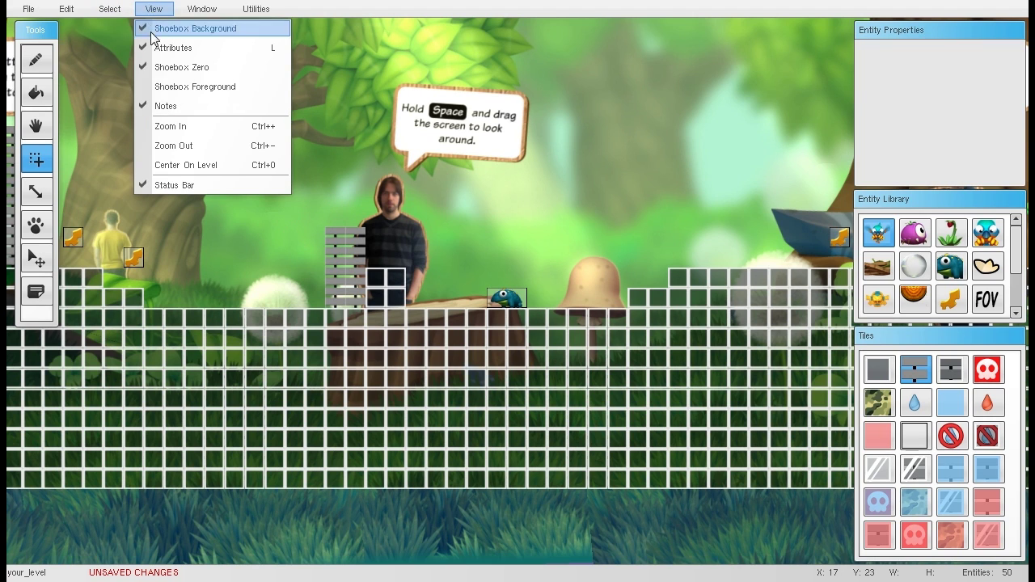
click(173, 86)
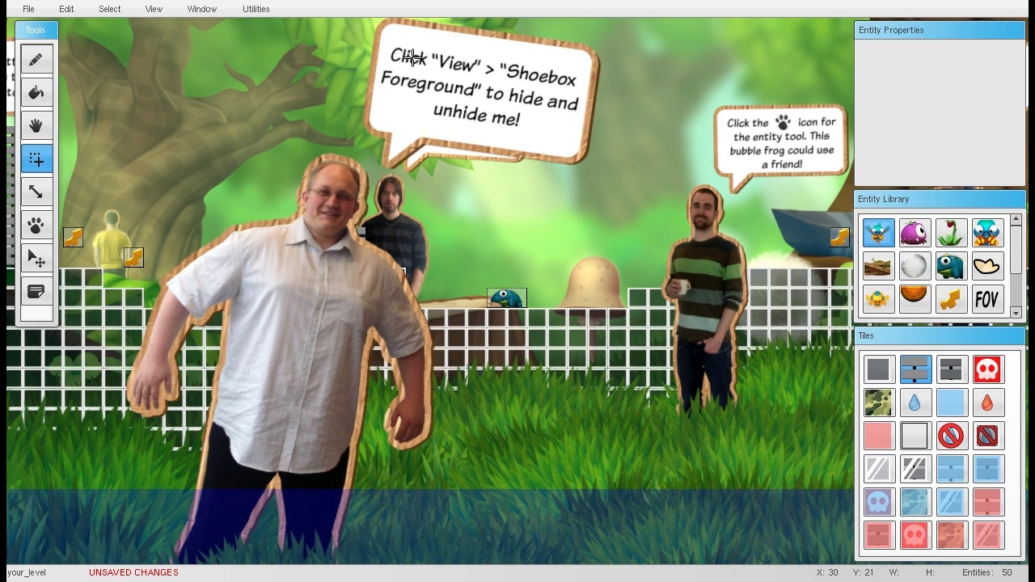
click(153, 10)
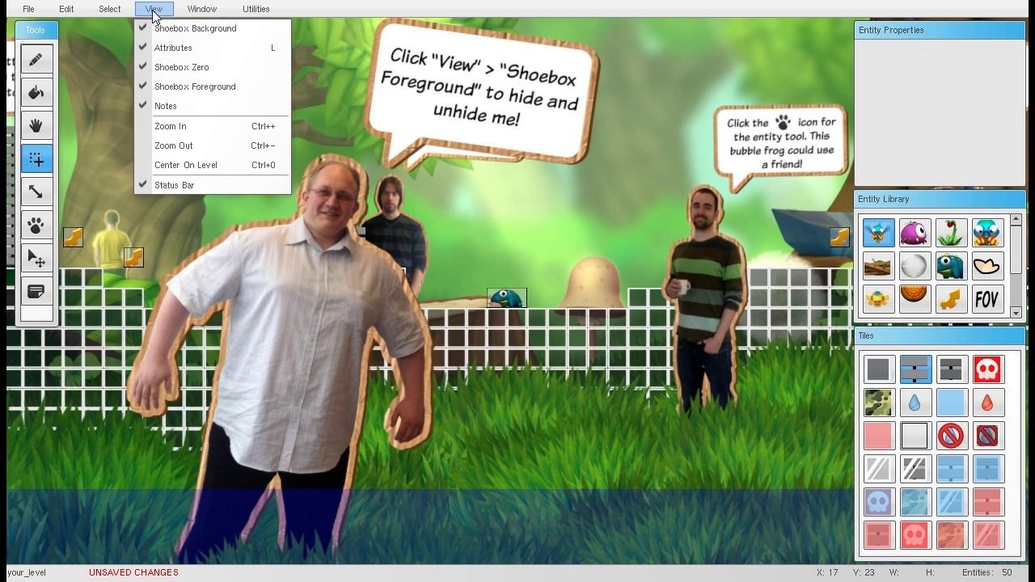
click(194, 86)
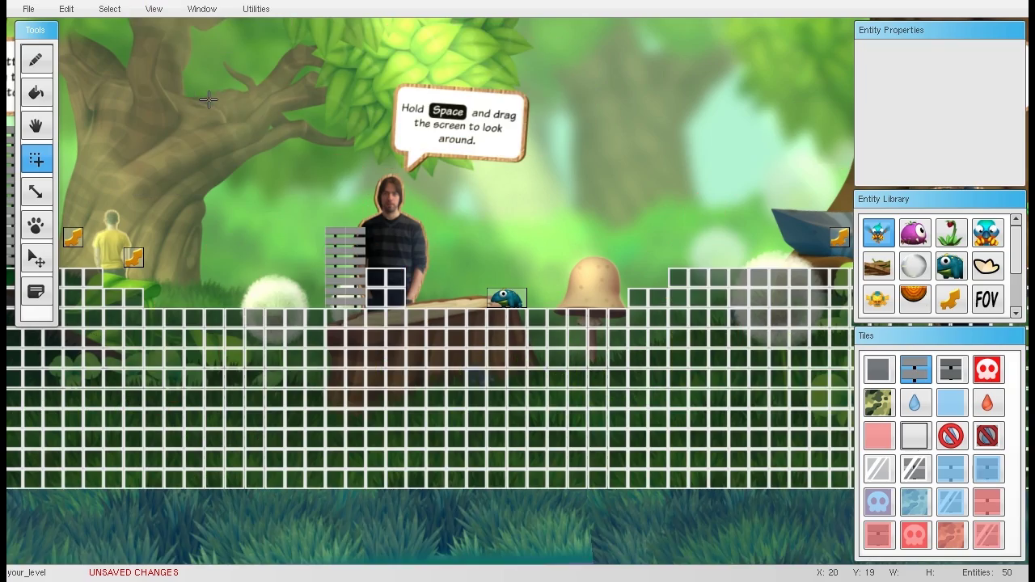
key(F5)
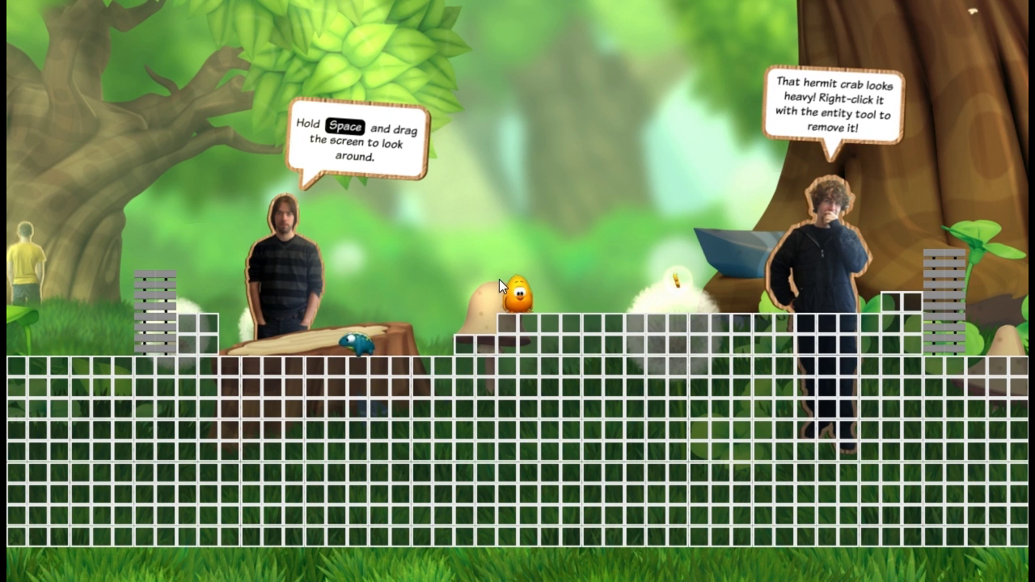
key(Escape)
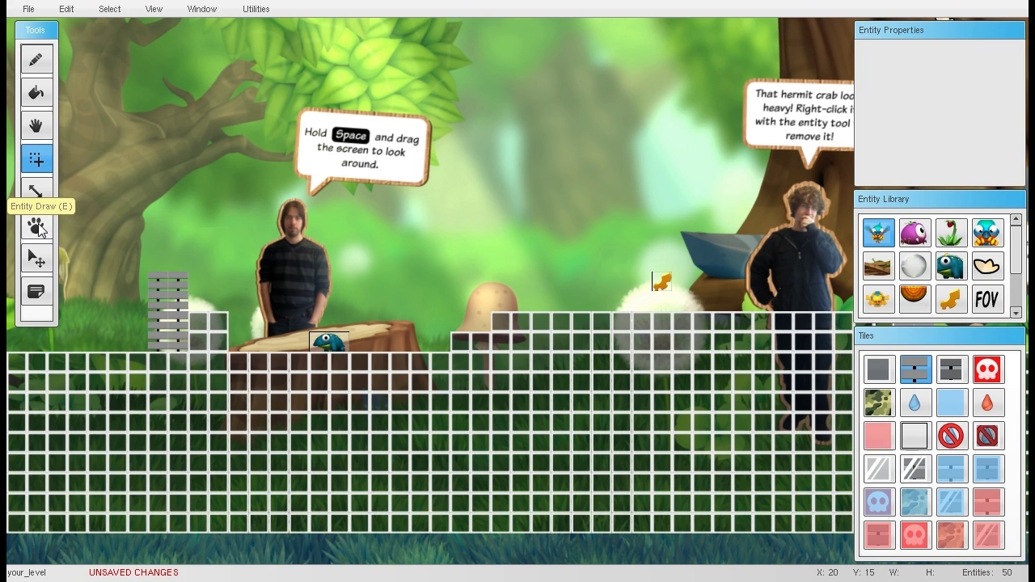
Step: Nudge the Bubble Frog on the stump, add a BerryBug beside it, and start play-testing
click(35, 259)
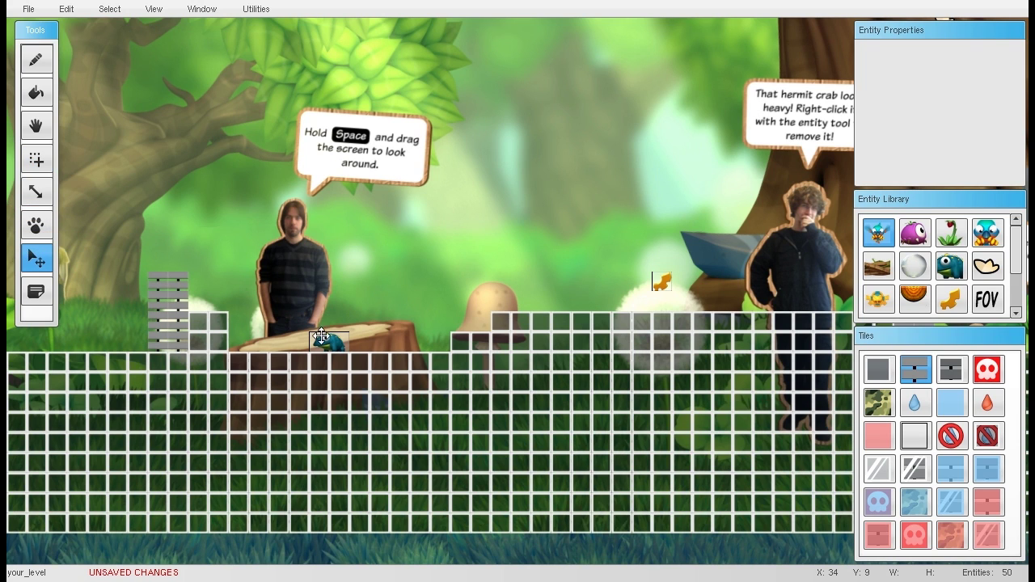
mouse_move(338, 334)
mouse_down()
mouse_move(372, 271)
mouse_move(369, 212)
mouse_move(390, 227)
mouse_move(388, 291)
mouse_move(337, 312)
mouse_move(339, 332)
mouse_up()
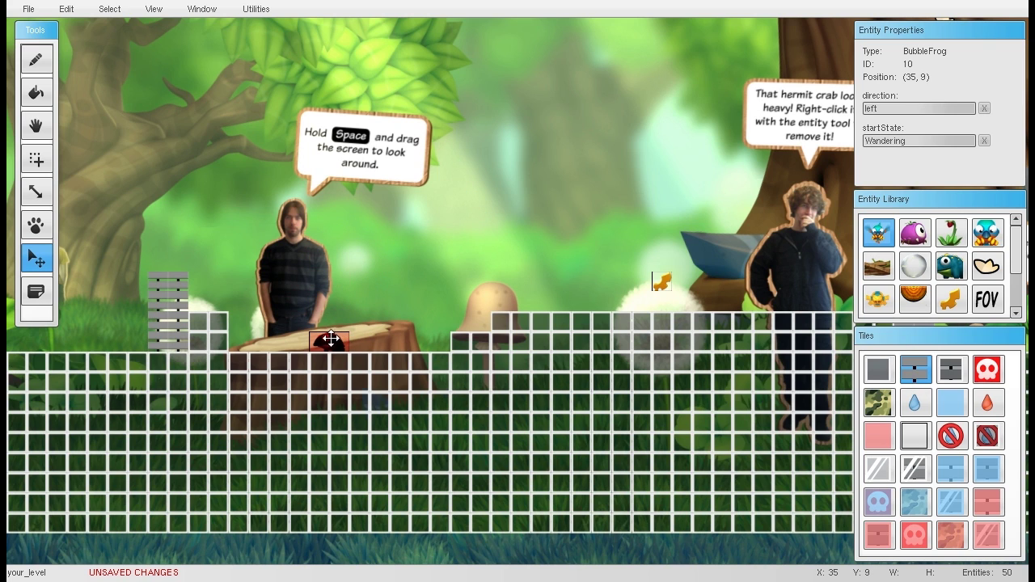
click(35, 224)
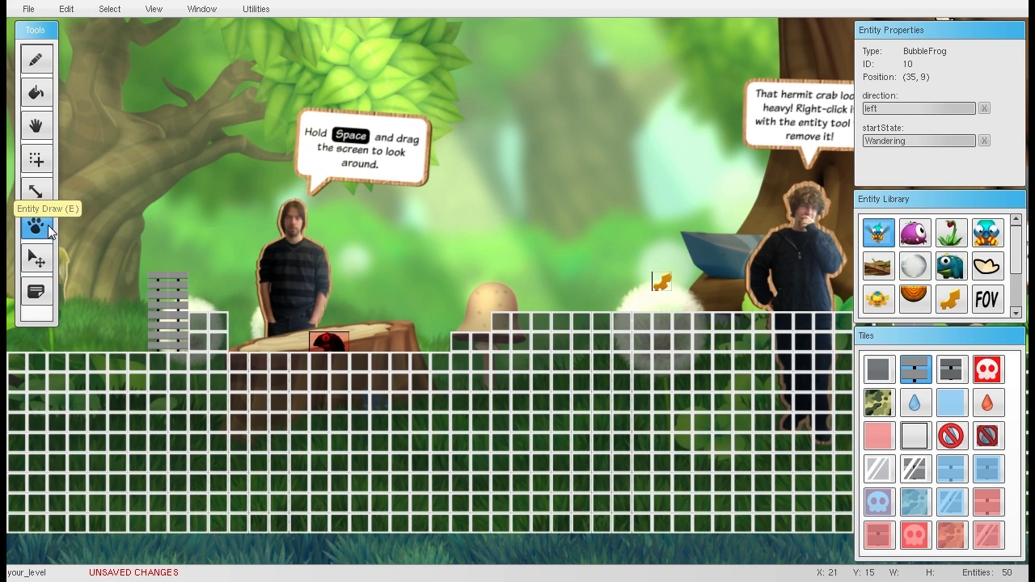
click(912, 234)
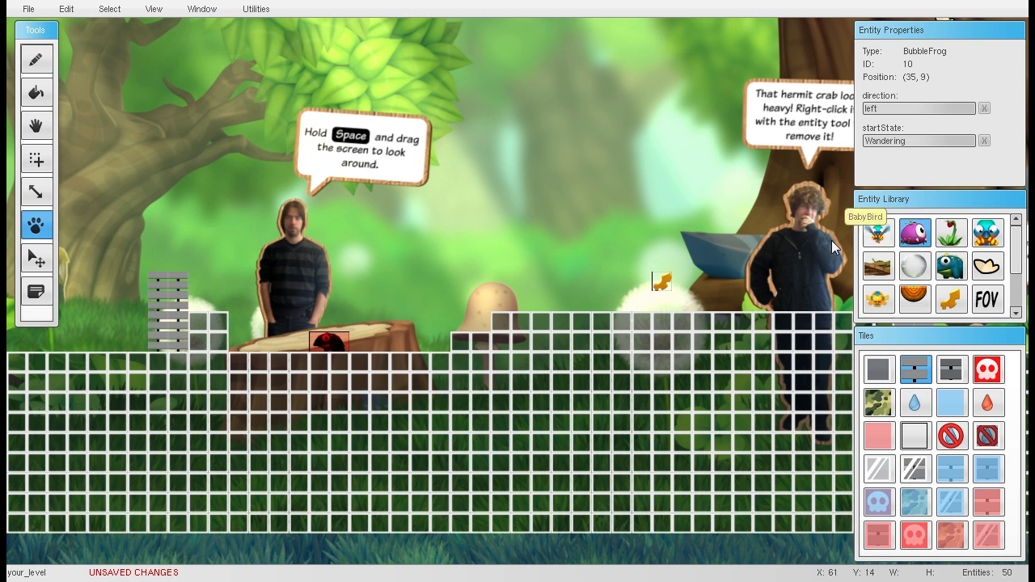
click(377, 342)
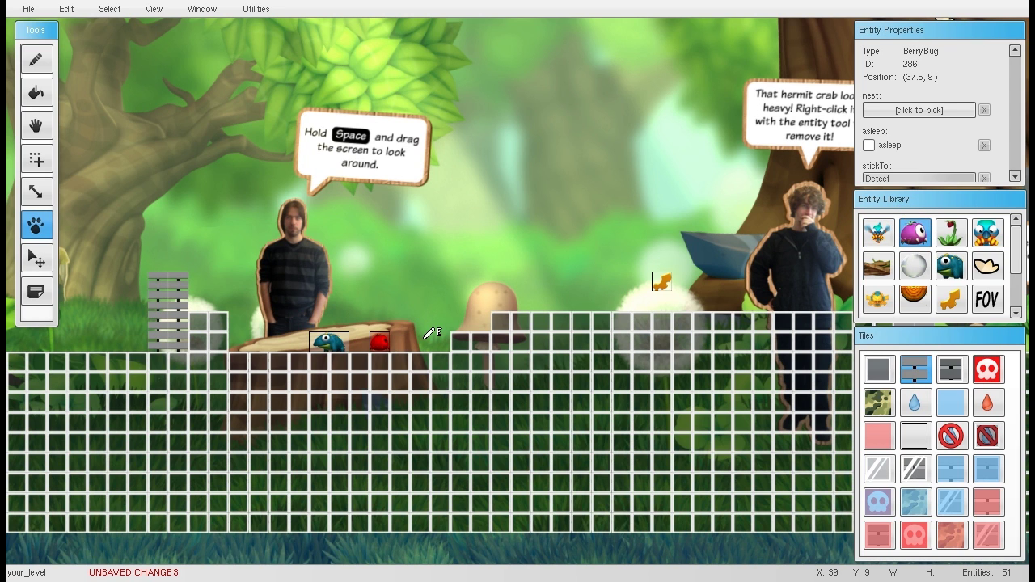
key(Tab)
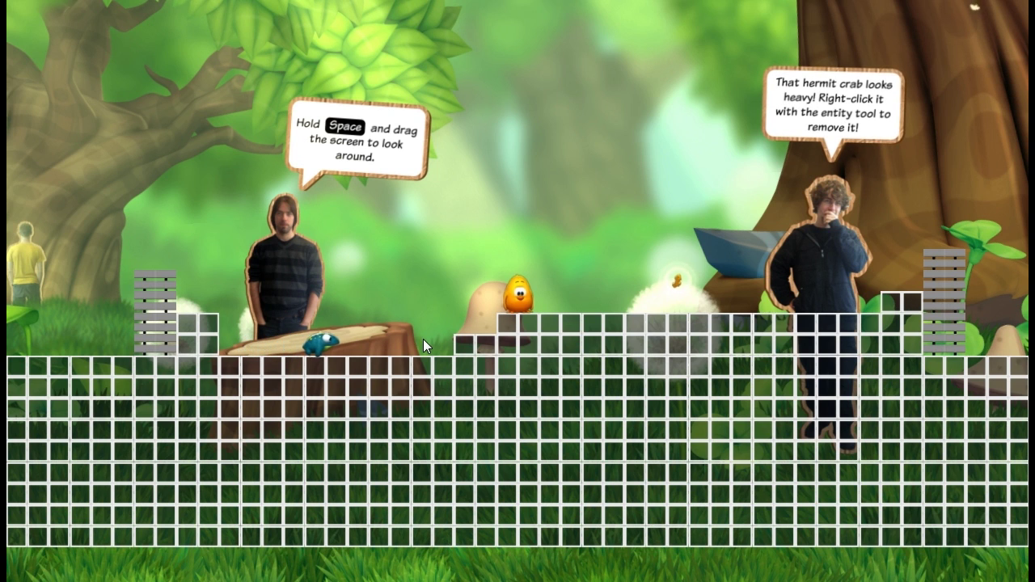
key(Tab)
key(Tab)
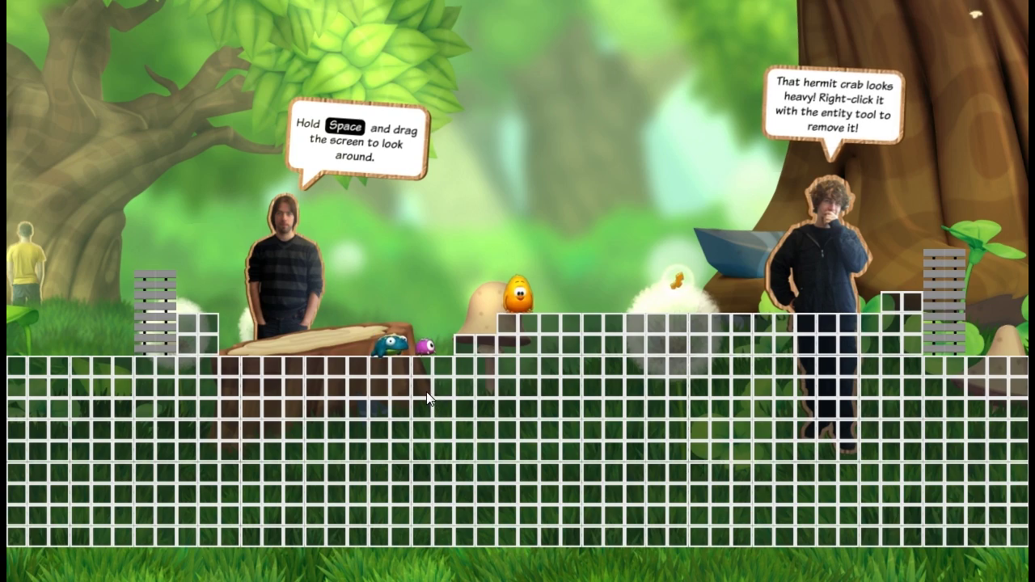
Step: Pan the view slightly right and walk Toki Tori onto the shorter grey column
drag(427, 398, 458, 384)
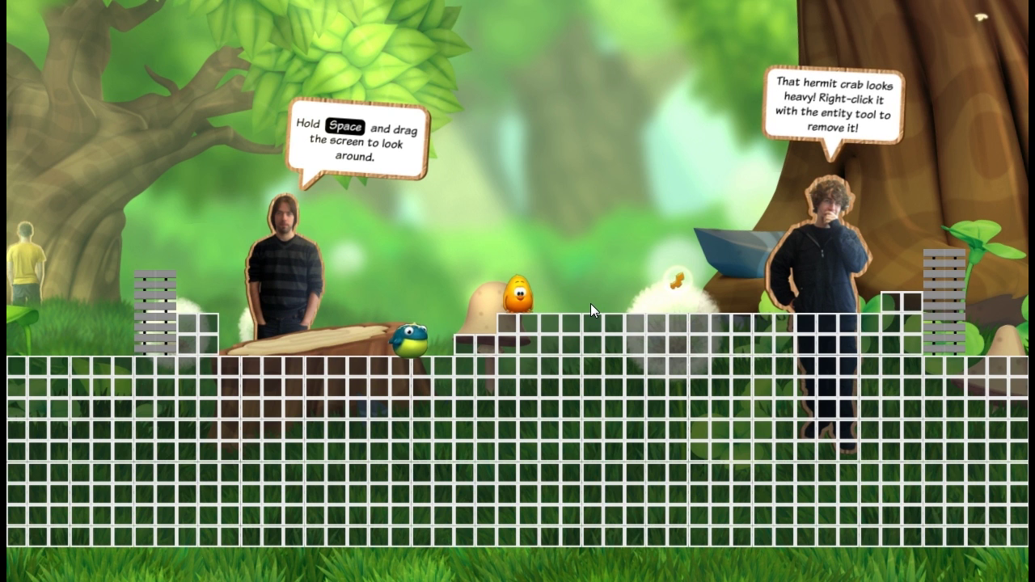
key(Right)
key(Right)
key(Right)
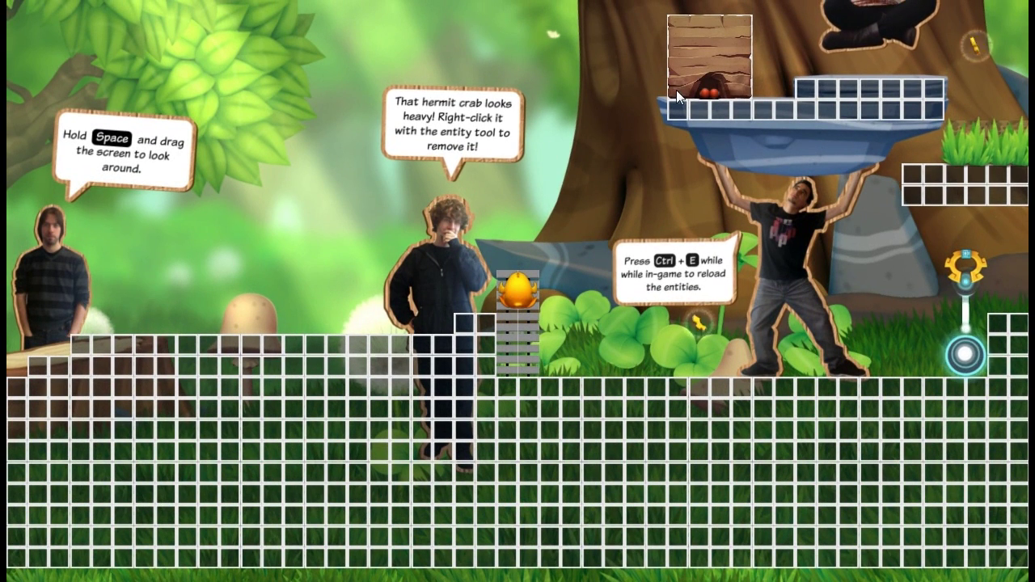
Step: Replace the raised-platform BerryBug with a BubbleFrog and play-test it hopping down
key(Tab)
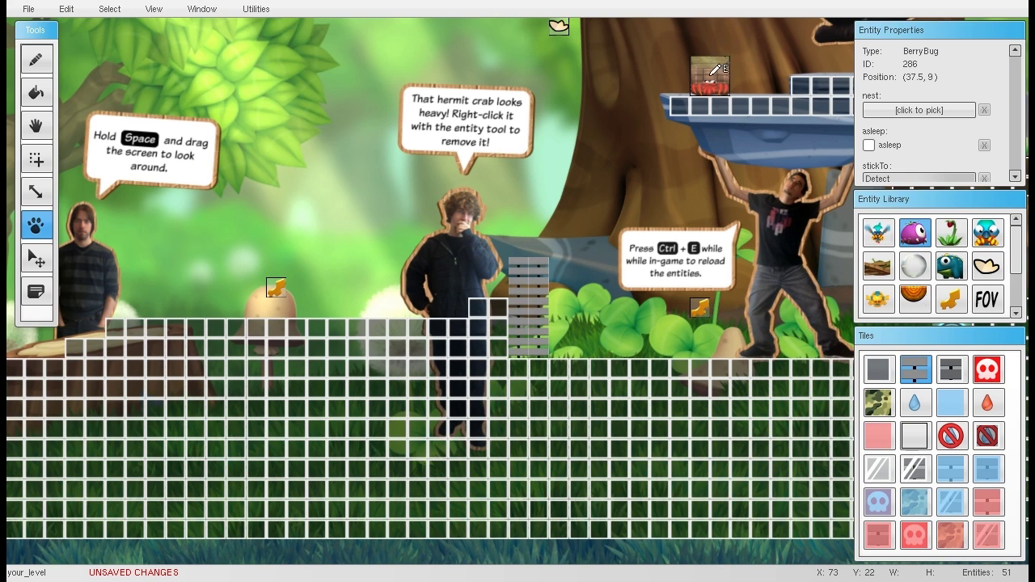
right_click(711, 79)
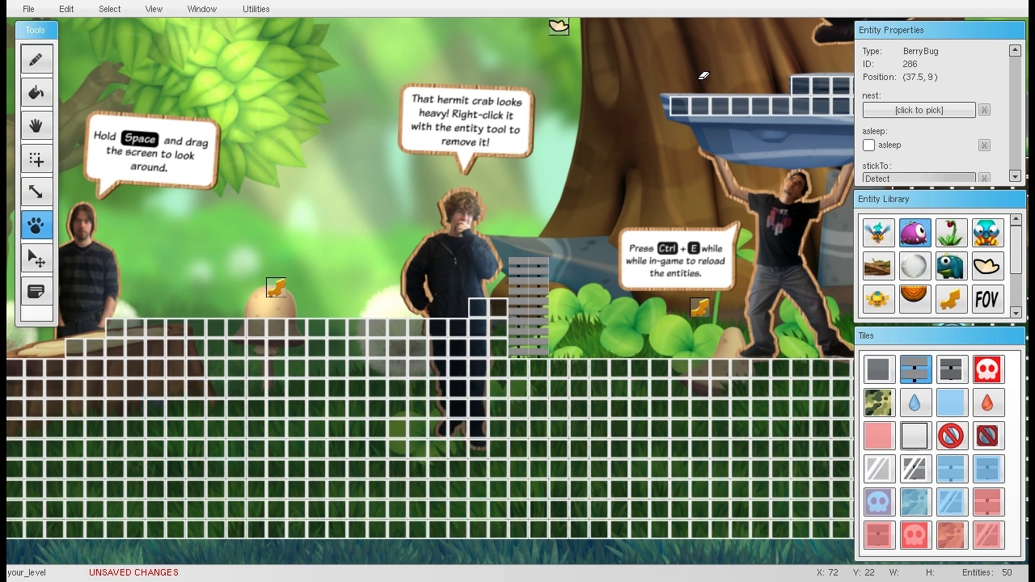
click(951, 265)
click(688, 77)
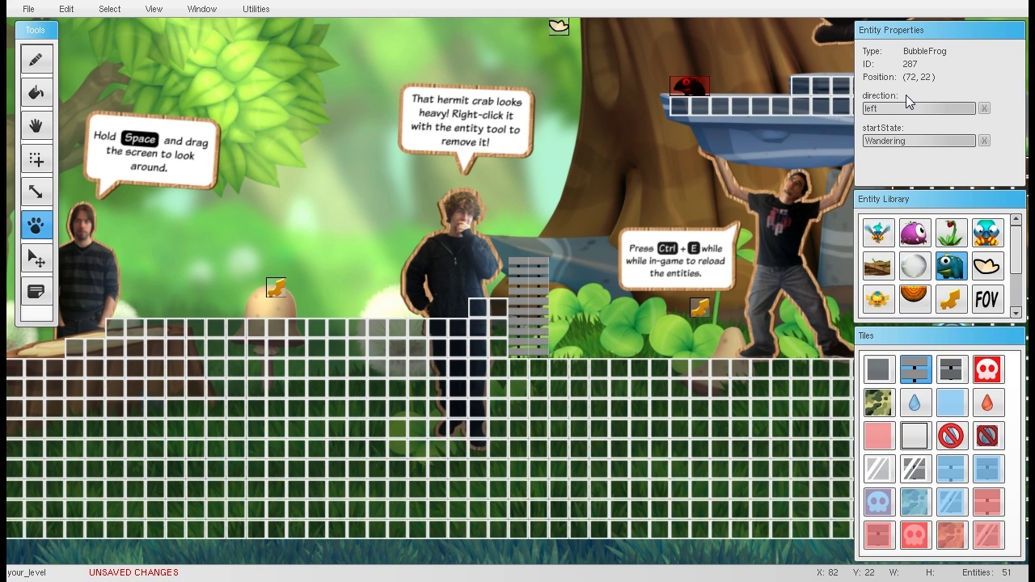
key(Tab)
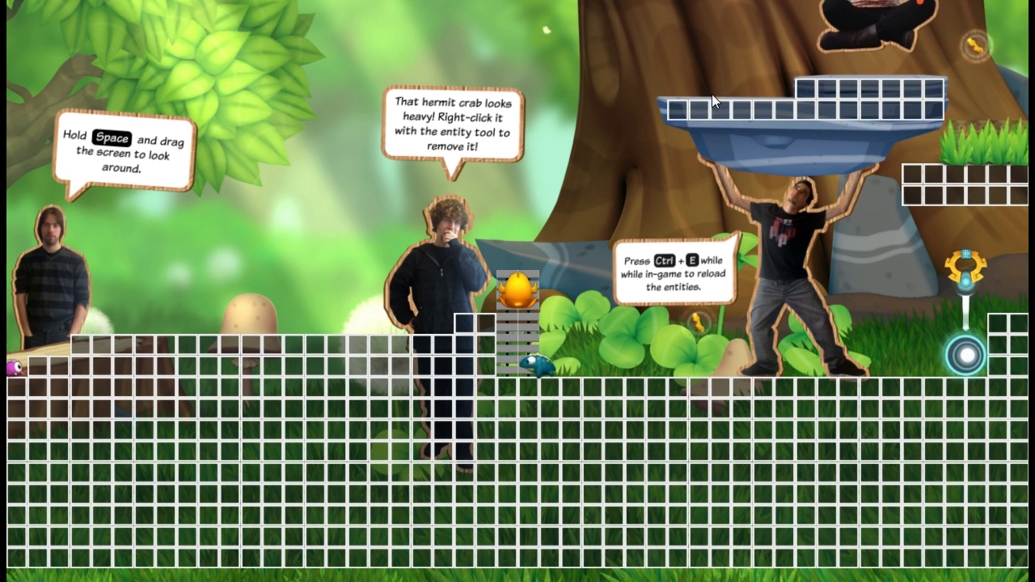
key(Tab)
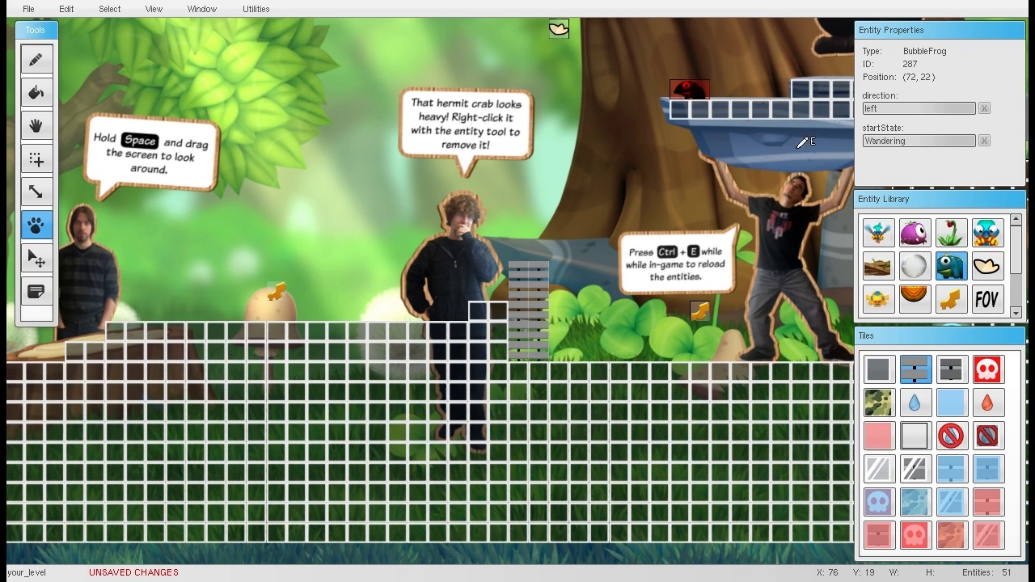
Step: Place a BerryBug beside the raised-platform Bubble Frog, play-test briefly, then select the frog
click(768, 83)
key(Tab)
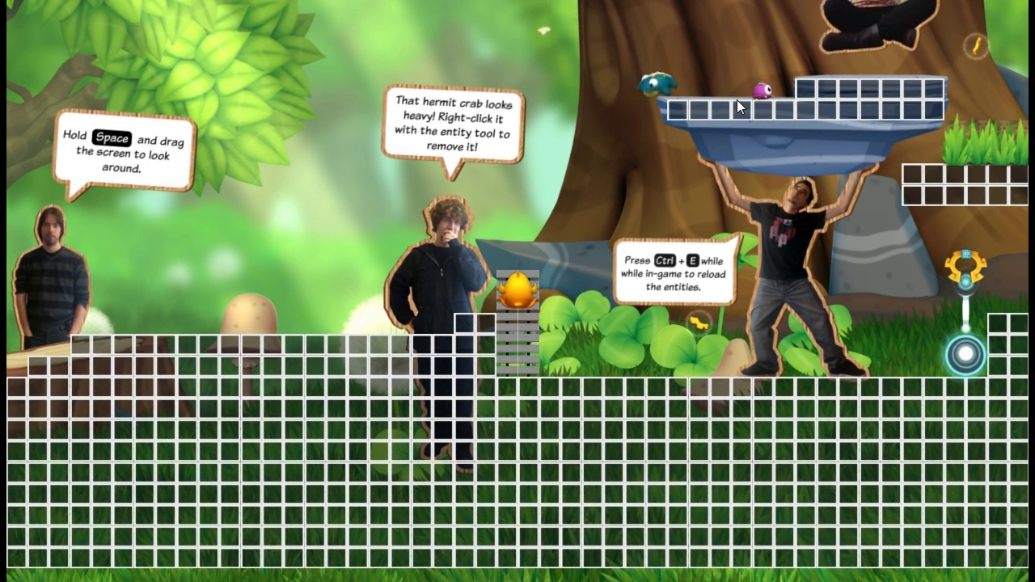
key(Tab)
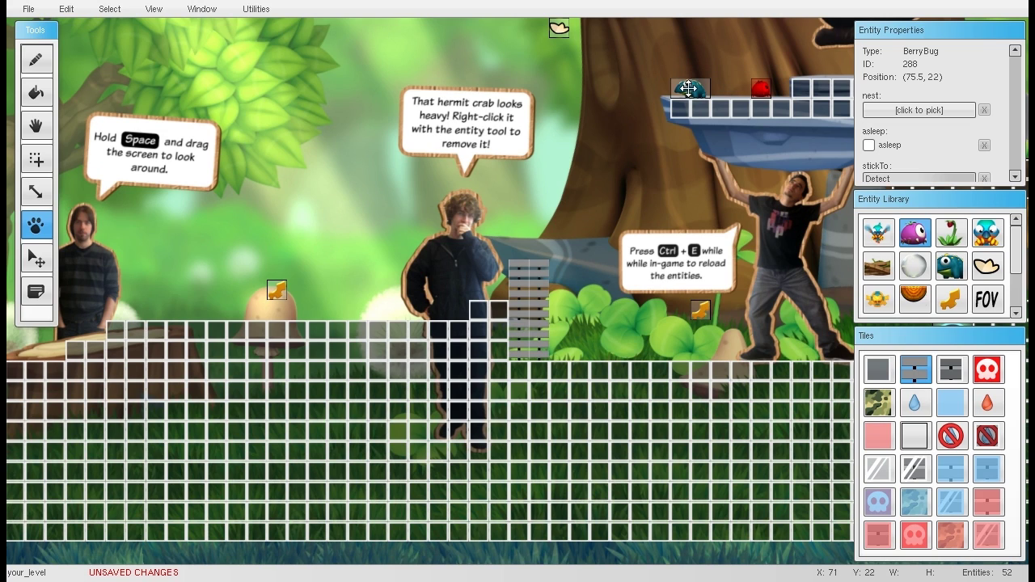
click(686, 87)
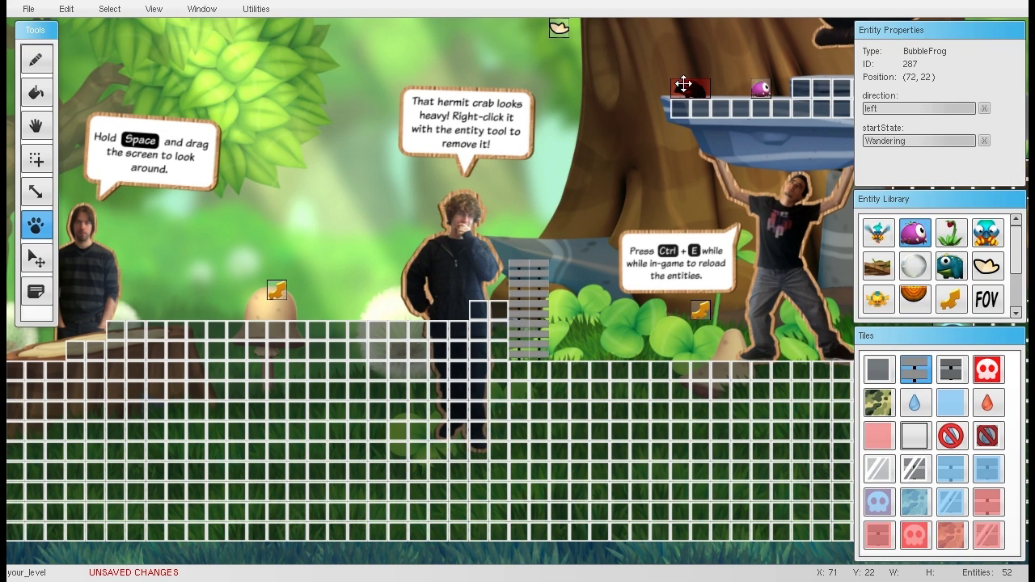
Step: Set the raised-platform Bubble Frog's direction to right and start a new play-test
click(886, 108)
click(889, 143)
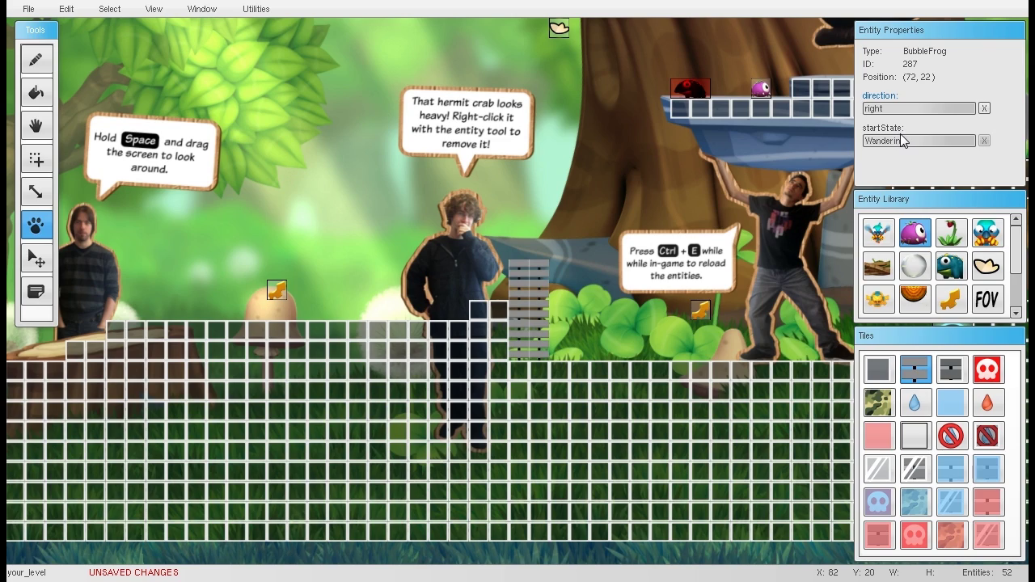
key(Tab)
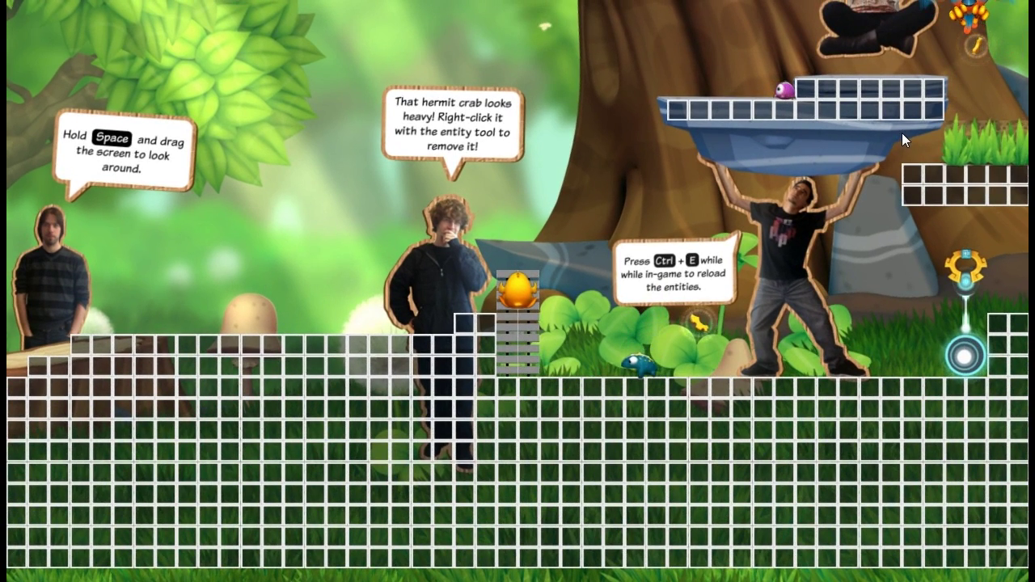